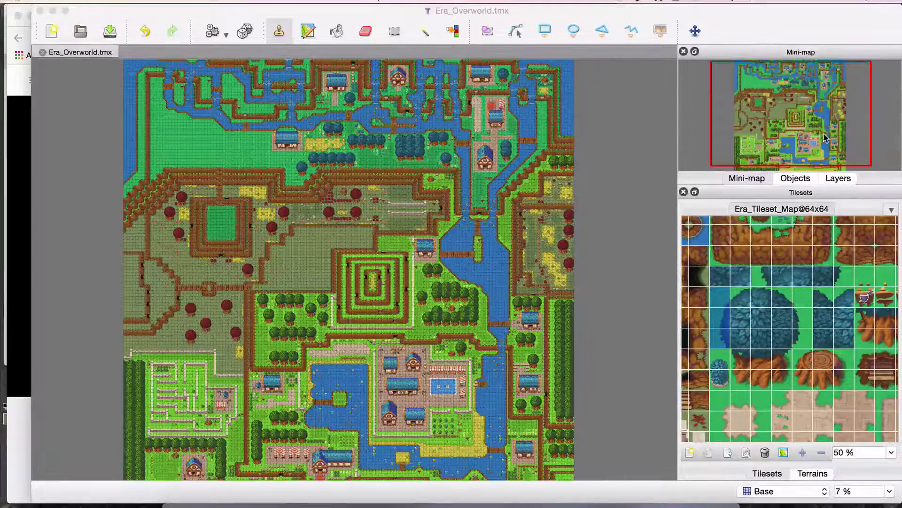
# Step: Examine the northwest region of the overworld map, including the open grassland, river channels, waterfalls, bridges and the house by the river
pyautogui.scroll(5, 826, 96)
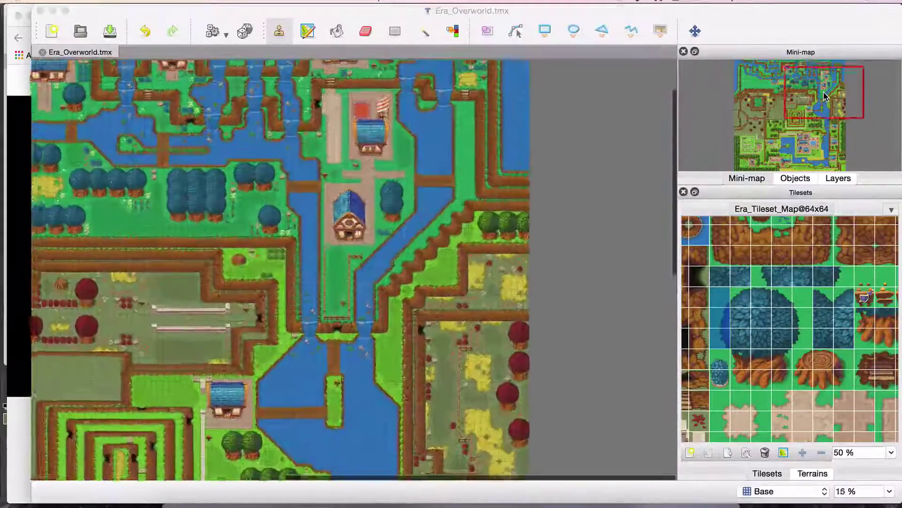
pyautogui.click(829, 90)
pyautogui.moveTo(829, 90); pyautogui.dragTo(772, 80)
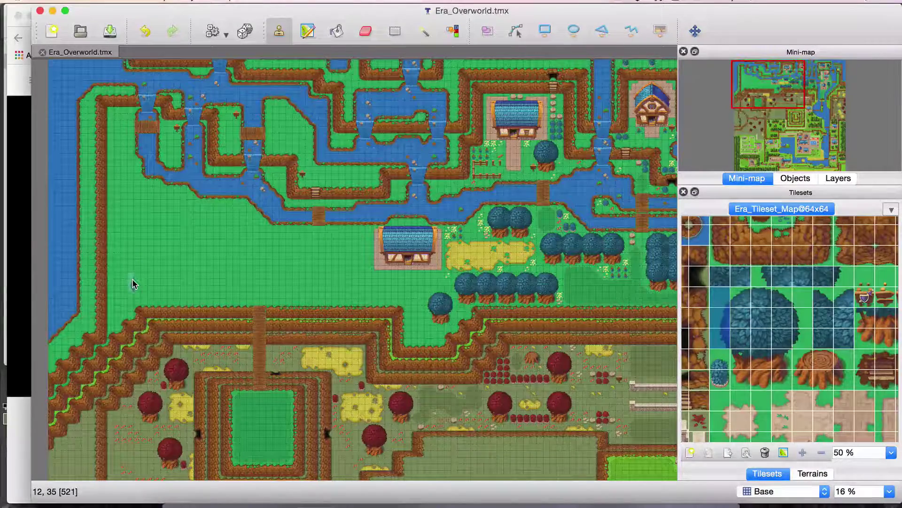
pyautogui.hscroll(3, 392, 275)
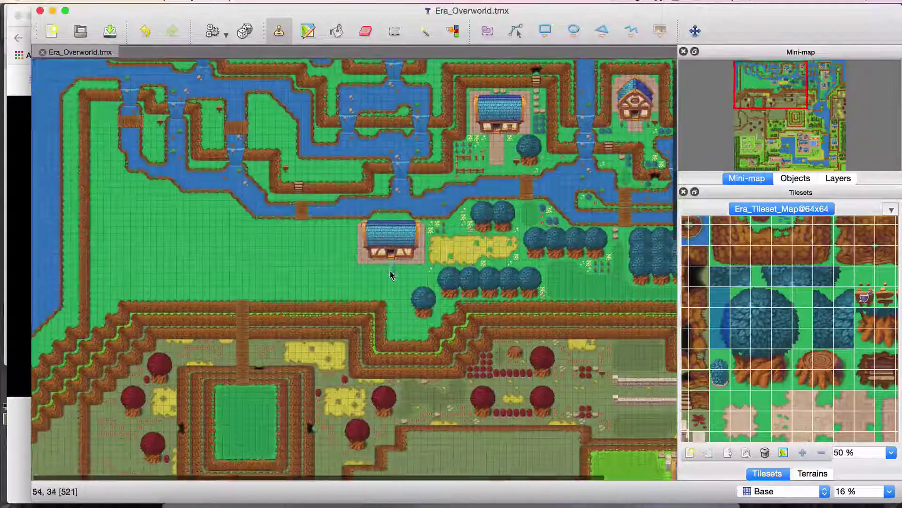
pyautogui.scroll(-1, 391, 275)
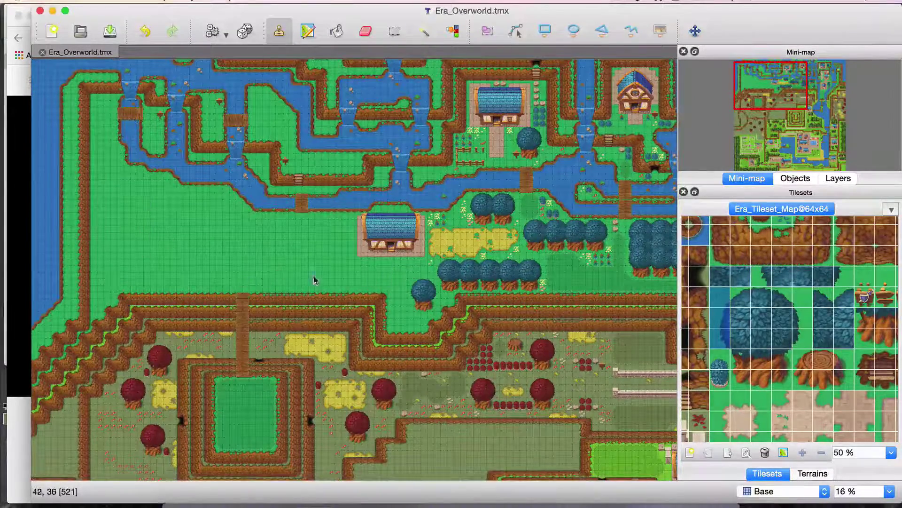
pyautogui.scroll(3, 252, 210)
pyautogui.hscroll(-4, 253, 210)
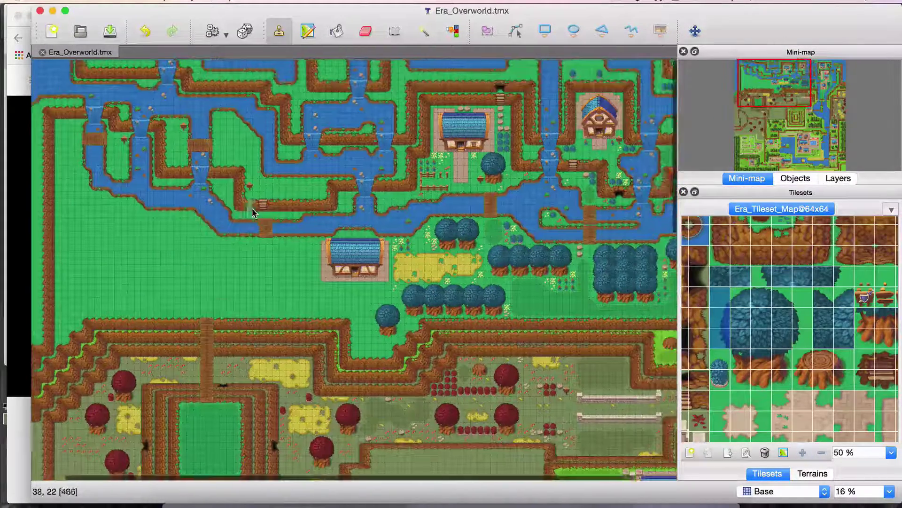
pyautogui.hscroll(3, 171, 178)
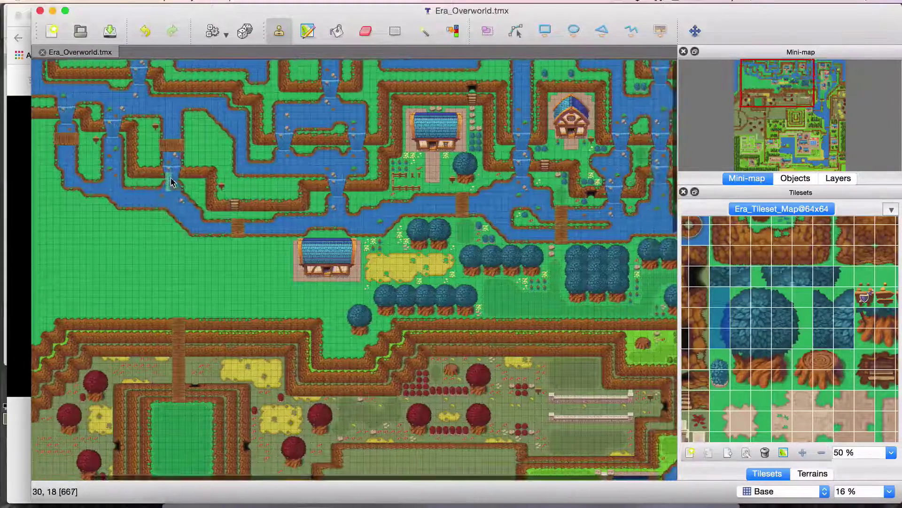
pyautogui.hscroll(-3, 274, 166)
pyautogui.hscroll(4, 274, 165)
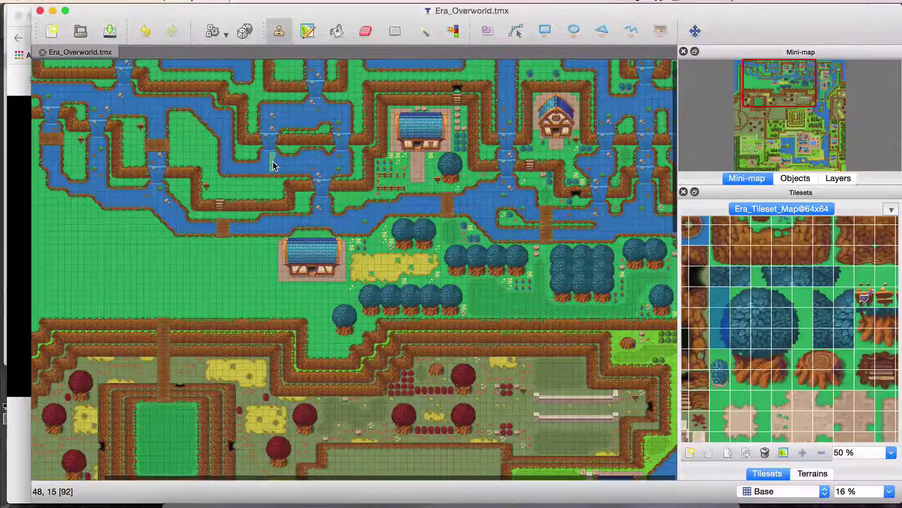
pyautogui.hscroll(-2, 314, 222)
pyautogui.scroll(-1, 314, 222)
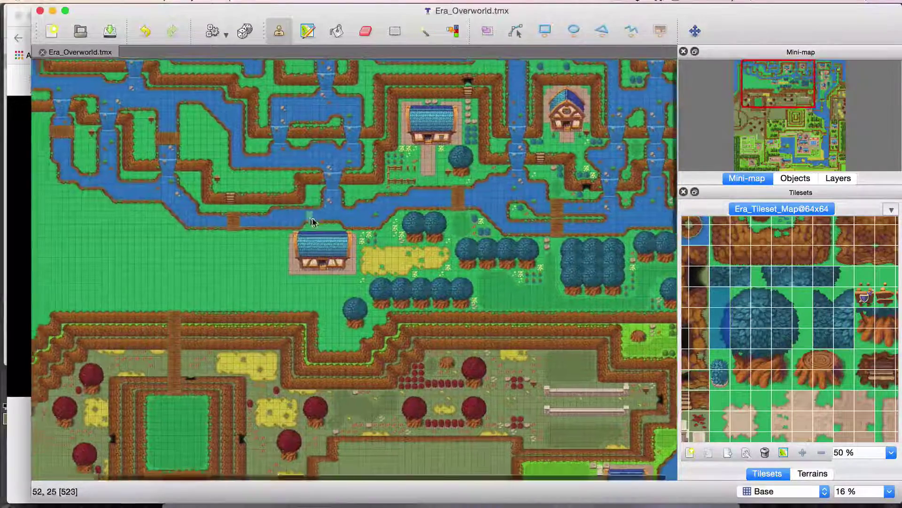
pyautogui.hscroll(1, 314, 222)
pyautogui.scroll(1, 314, 222)
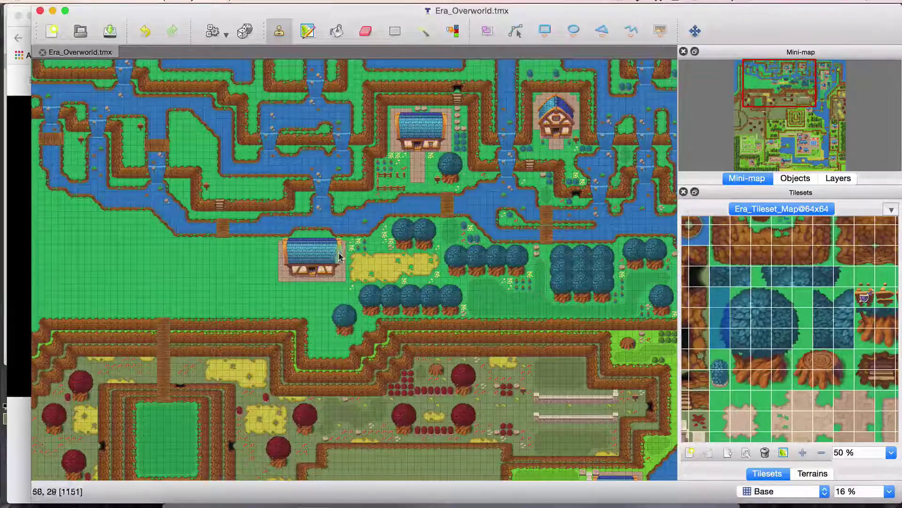
pyautogui.click(355, 243)
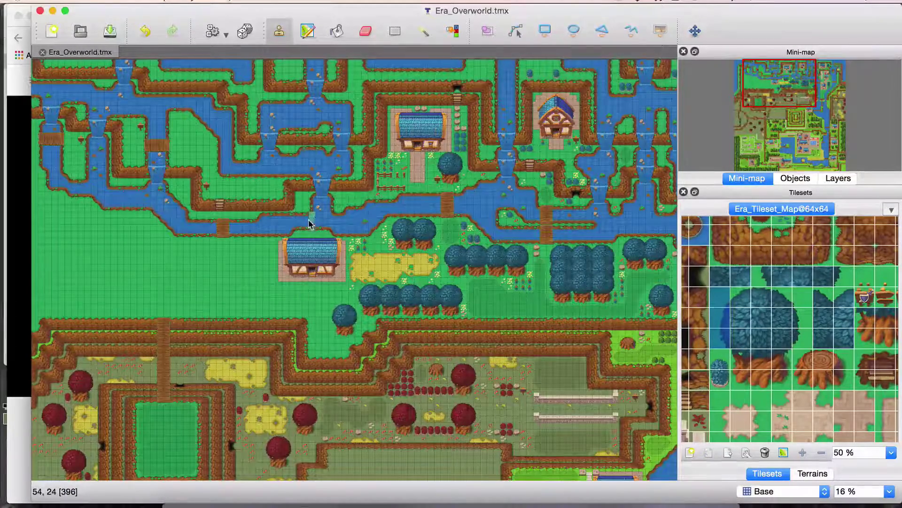
# Step: Inspect the northeast village and follow the two rivers beside it south to the lake and its bridges
pyautogui.moveTo(781, 94); pyautogui.dragTo(817, 89)
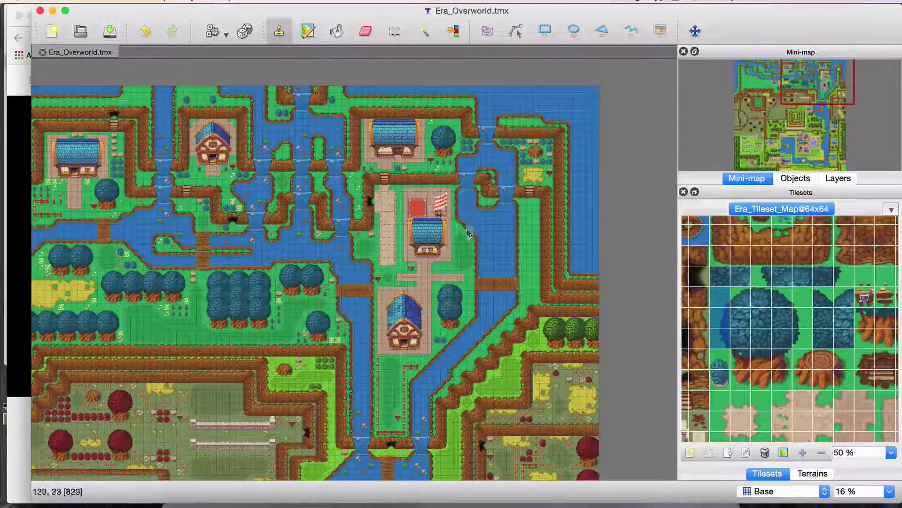
pyautogui.scroll(-3, 461, 240)
pyautogui.hscroll(-1, 461, 240)
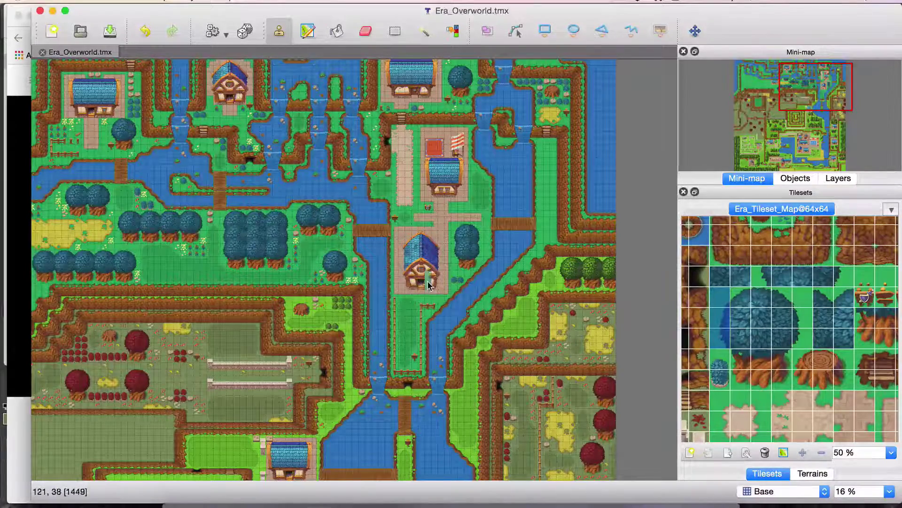
pyautogui.scroll(-3, 425, 271)
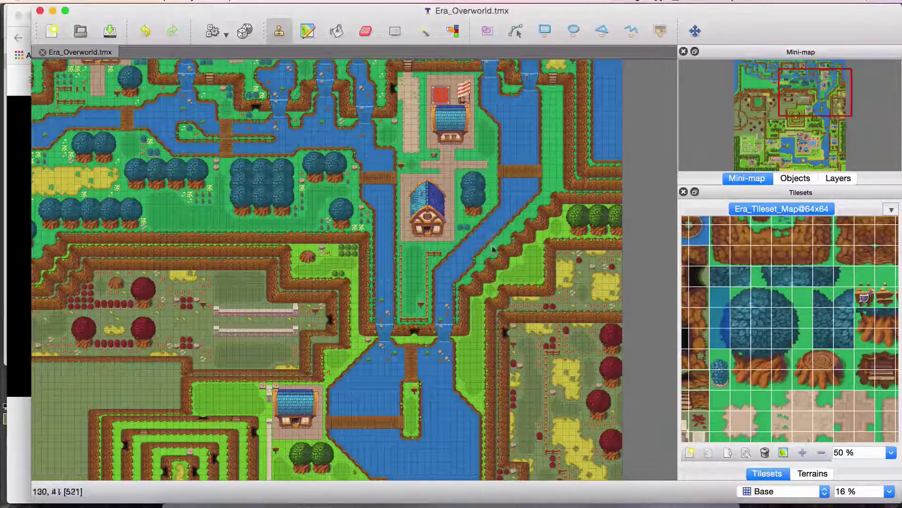
pyautogui.scroll(5, 471, 168)
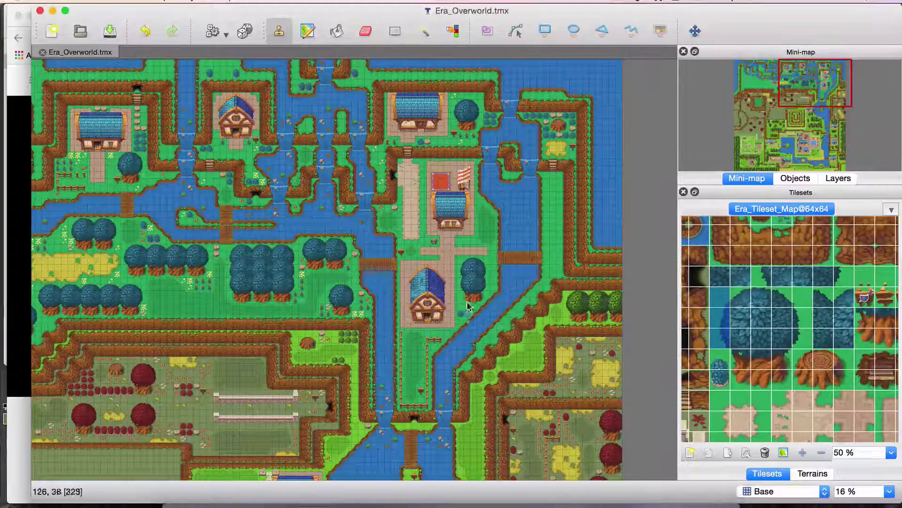
pyautogui.scroll(-5, 441, 198)
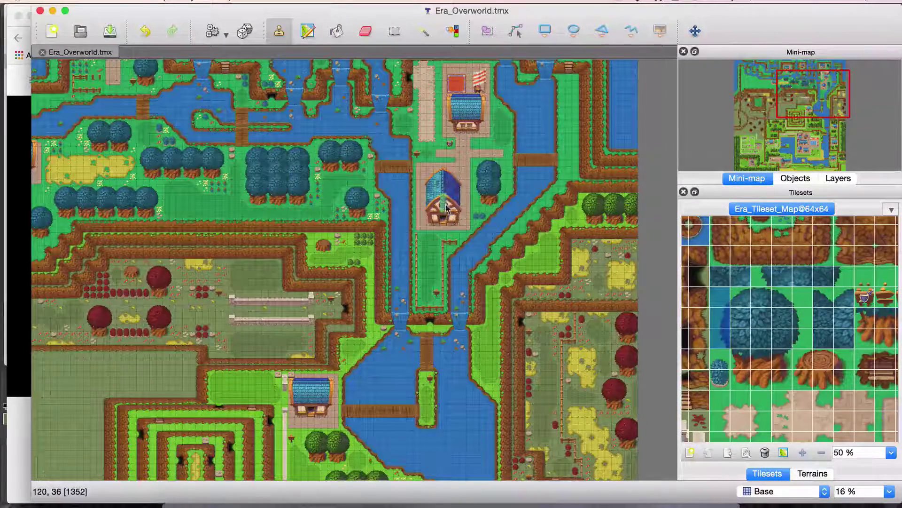
pyautogui.scroll(-3, 446, 208)
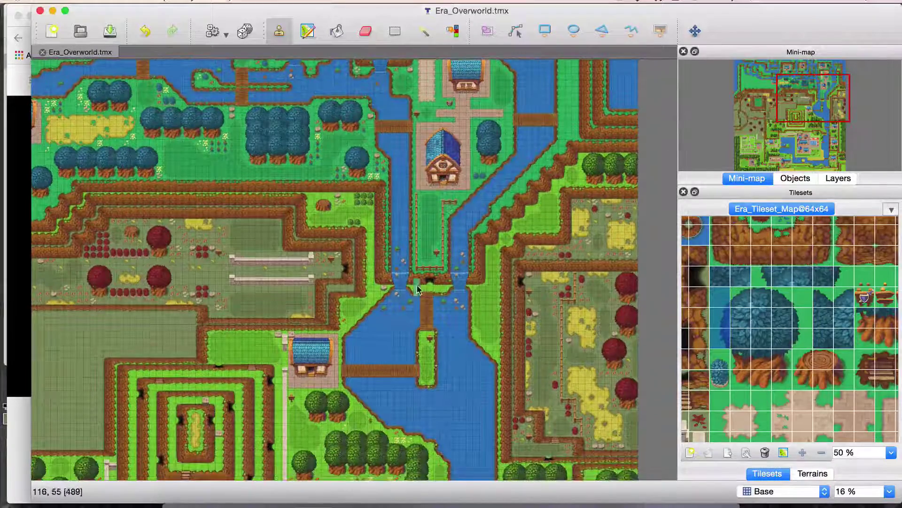
pyautogui.scroll(-2, 417, 290)
pyautogui.hscroll(-1, 418, 291)
pyautogui.scroll(-1, 418, 290)
pyautogui.hscroll(-1, 417, 291)
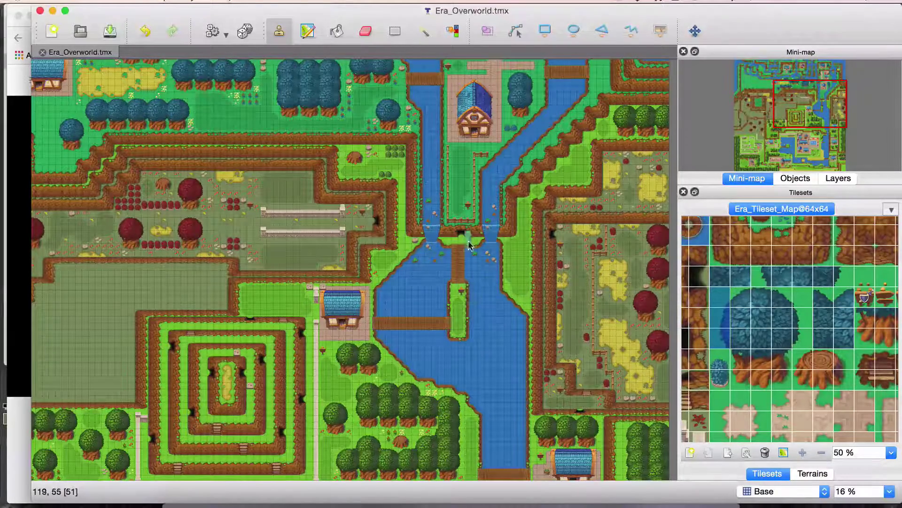
# Step: Review the northern strip of the map again from the western grassland to the village and the cliff-lined northeast corner
pyautogui.scroll(5, 159, 205)
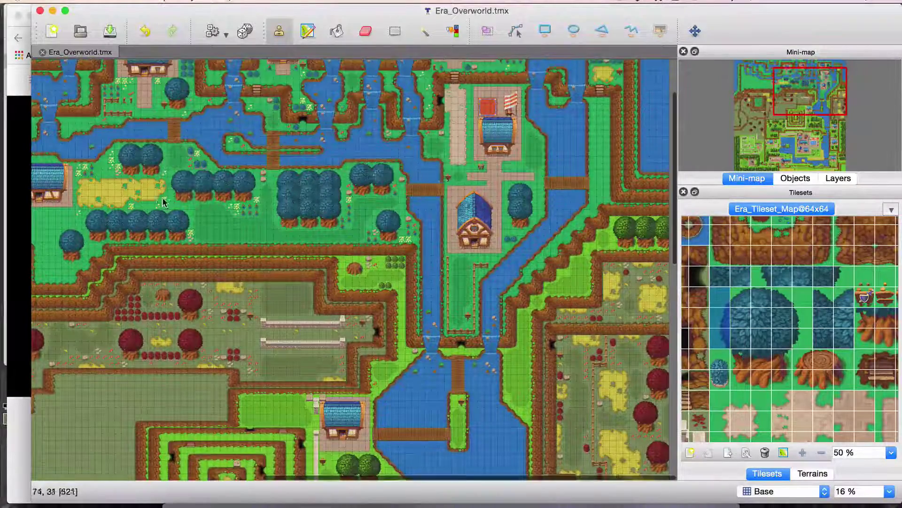
pyautogui.hscroll(-5, 159, 205)
pyautogui.scroll(3, 159, 204)
pyautogui.hscroll(-5, 159, 204)
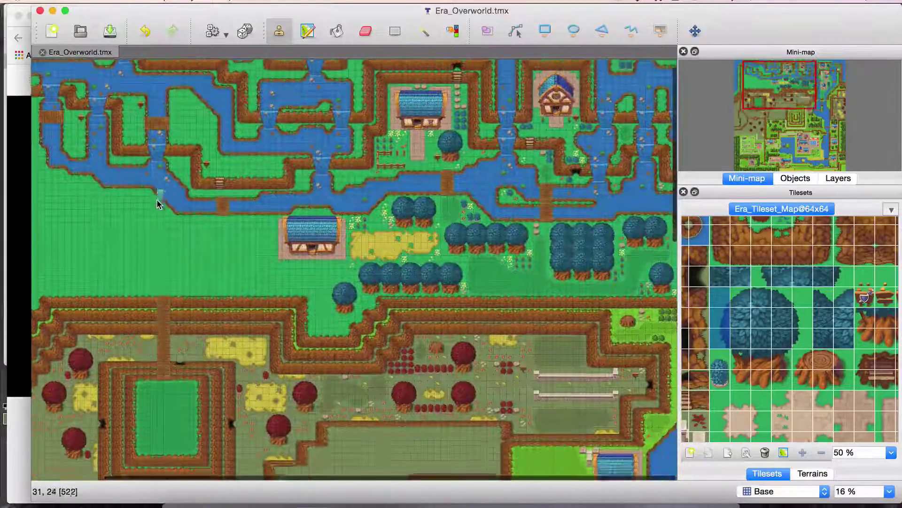
pyautogui.scroll(3, 158, 204)
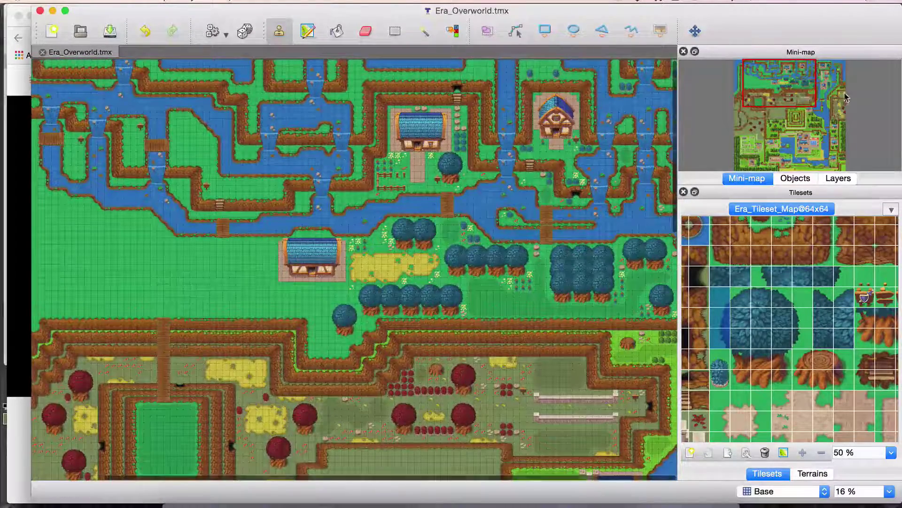
pyautogui.moveTo(798, 92); pyautogui.dragTo(829, 89)
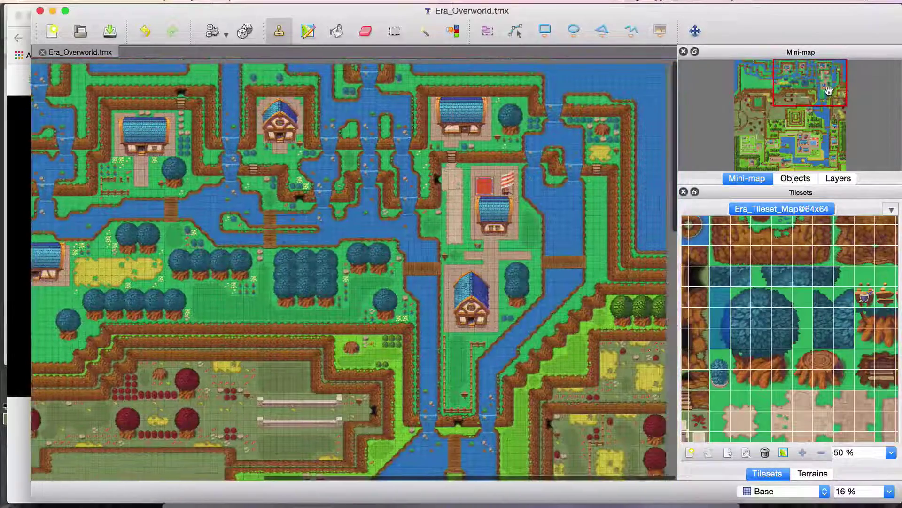
pyautogui.scroll(-5, 545, 223)
pyautogui.hscroll(-1, 545, 223)
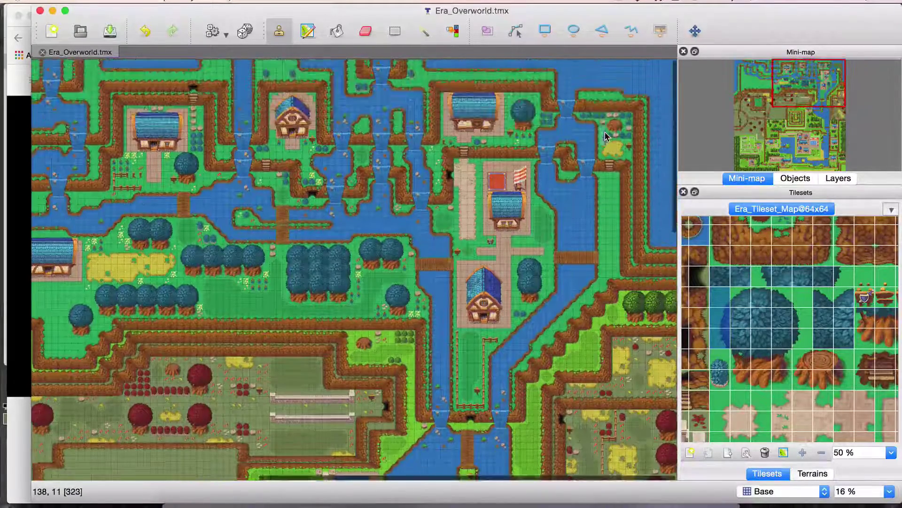
pyautogui.hscroll(3, 674, 116)
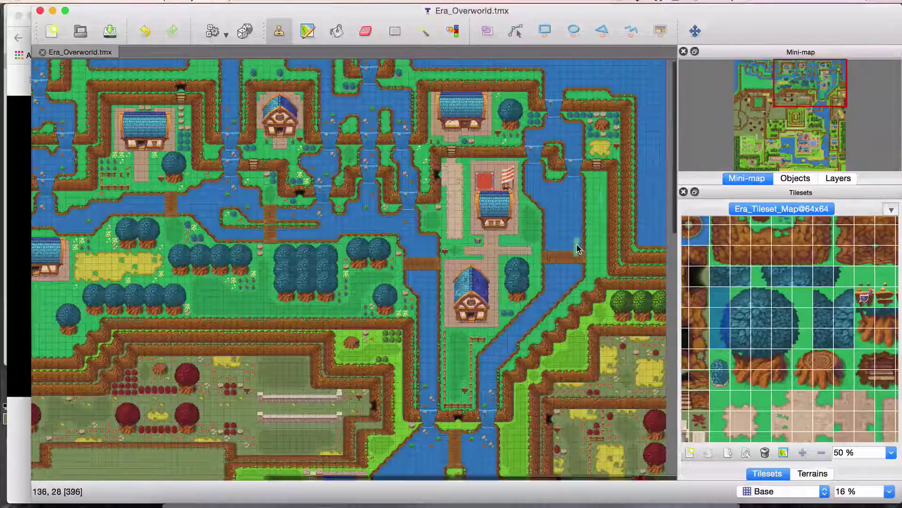
pyautogui.scroll(-2, 583, 233)
pyautogui.hscroll(-1, 583, 232)
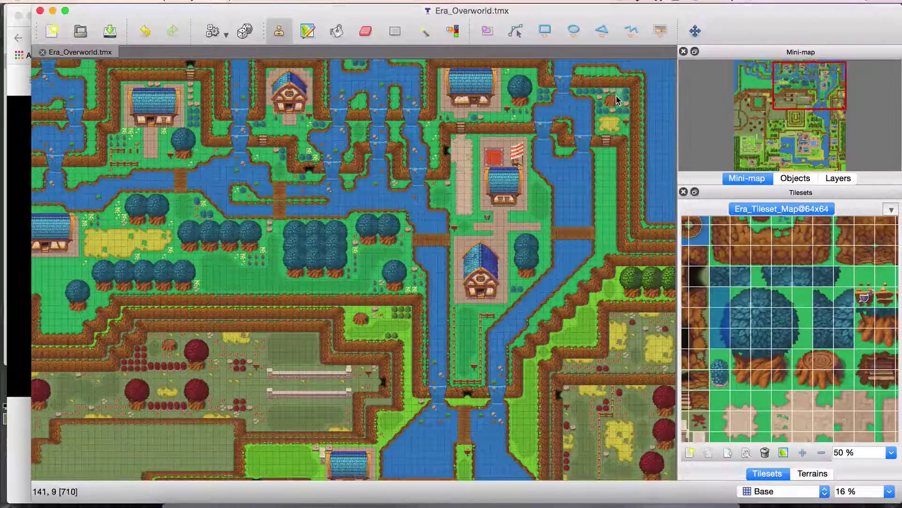
pyautogui.scroll(-10, 545, 233)
pyautogui.hscroll(-2, 545, 232)
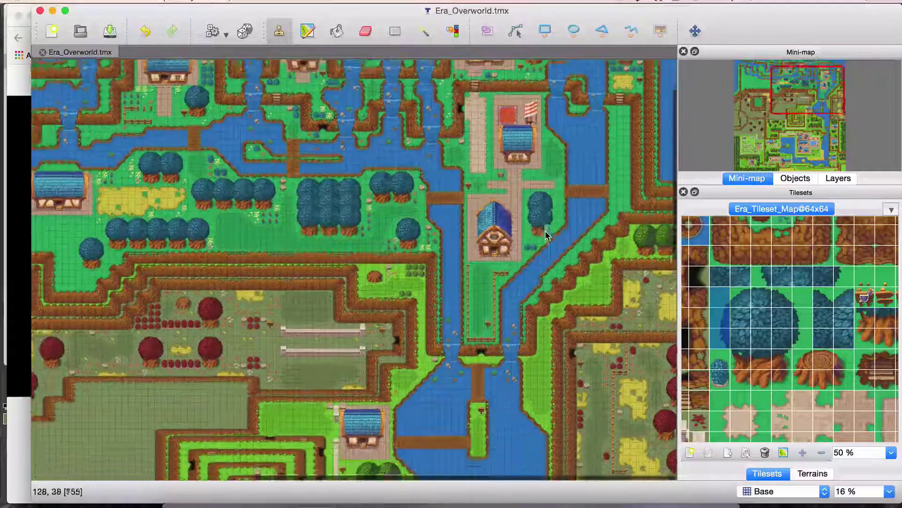
# Step: Examine the central tiered hill maze, the surrounding forests, the walled town south of it and the houses along the eastern edge
pyautogui.scroll(-11, 546, 235)
pyautogui.hscroll(-5, 546, 234)
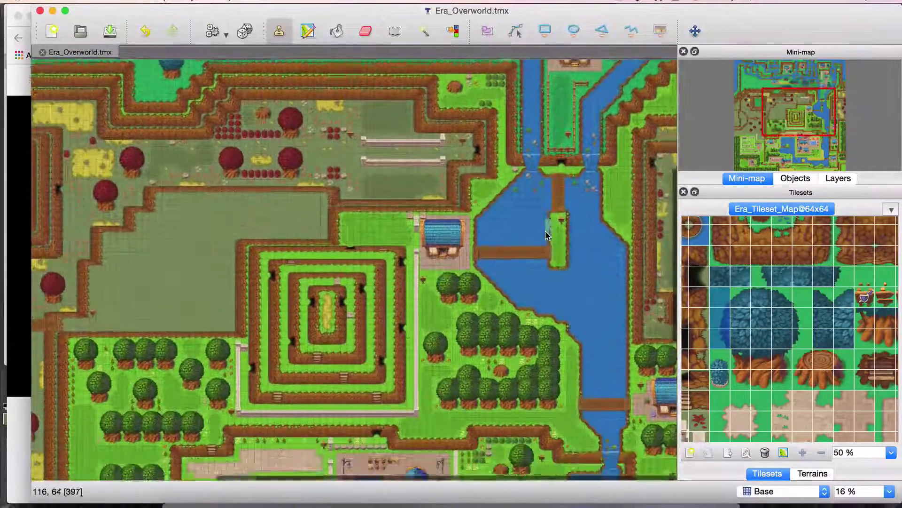
pyautogui.scroll(-1, 546, 234)
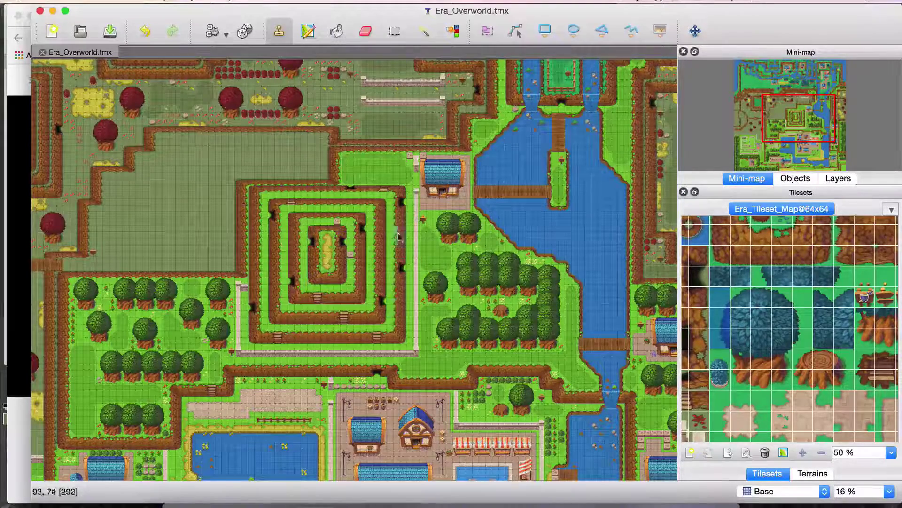
pyautogui.click(323, 278)
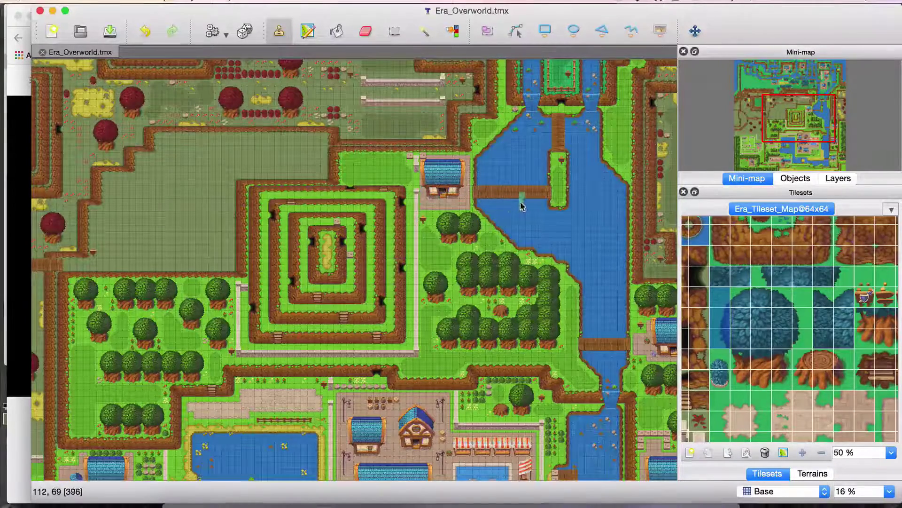
pyautogui.scroll(-5, 442, 249)
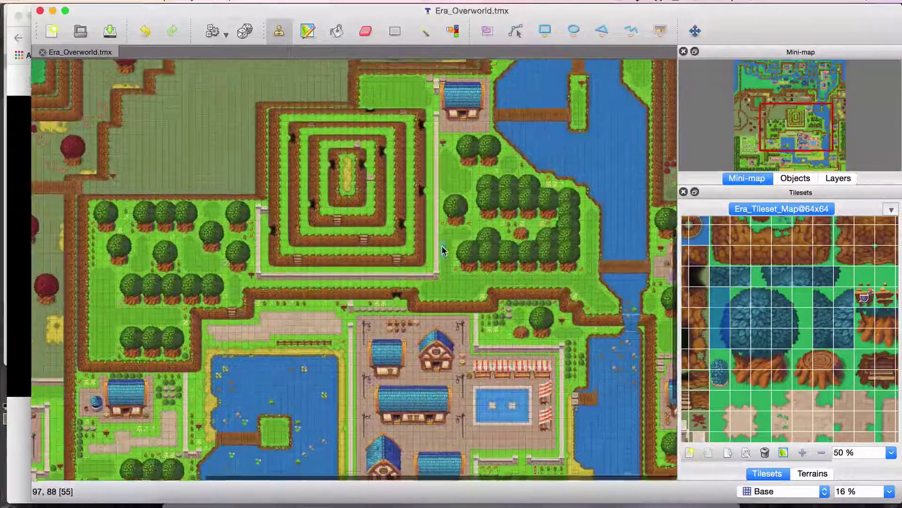
pyautogui.scroll(-5, 470, 235)
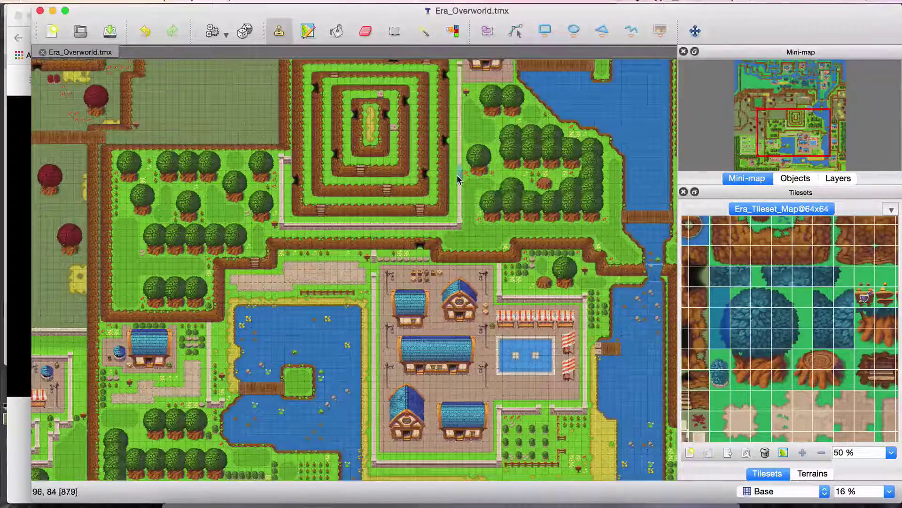
pyautogui.scroll(3, 458, 179)
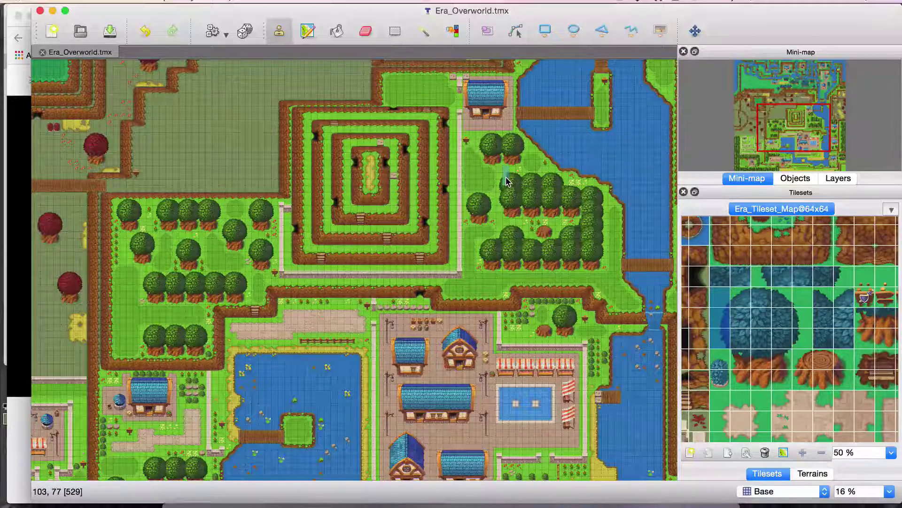
pyautogui.scroll(-2, 507, 181)
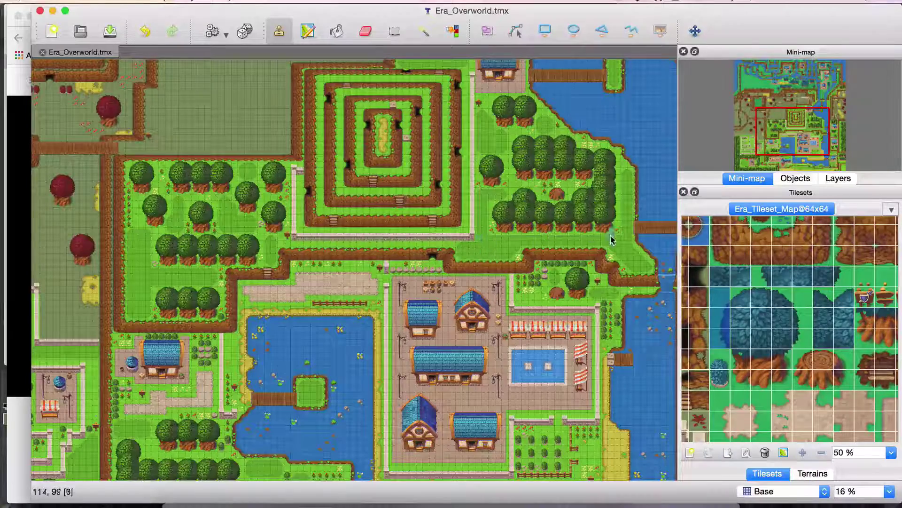
pyautogui.scroll(2, 523, 246)
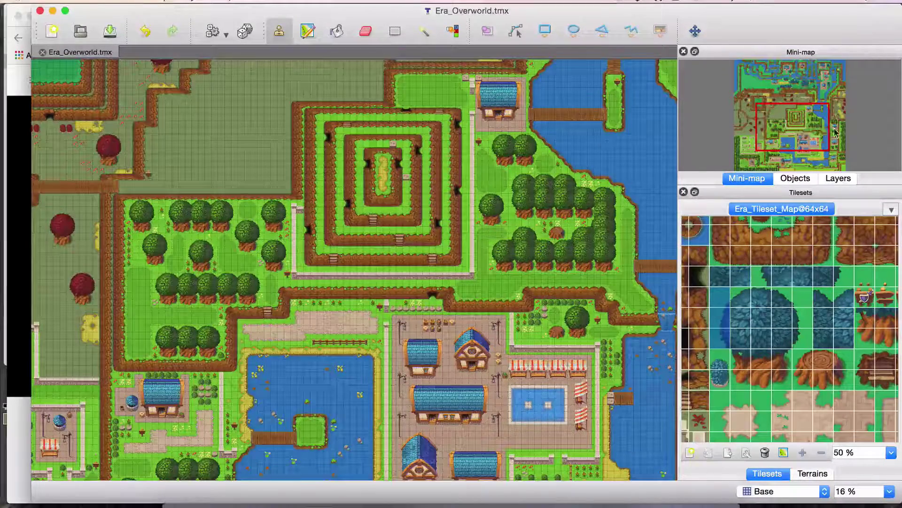
pyautogui.hscroll(12, 649, 174)
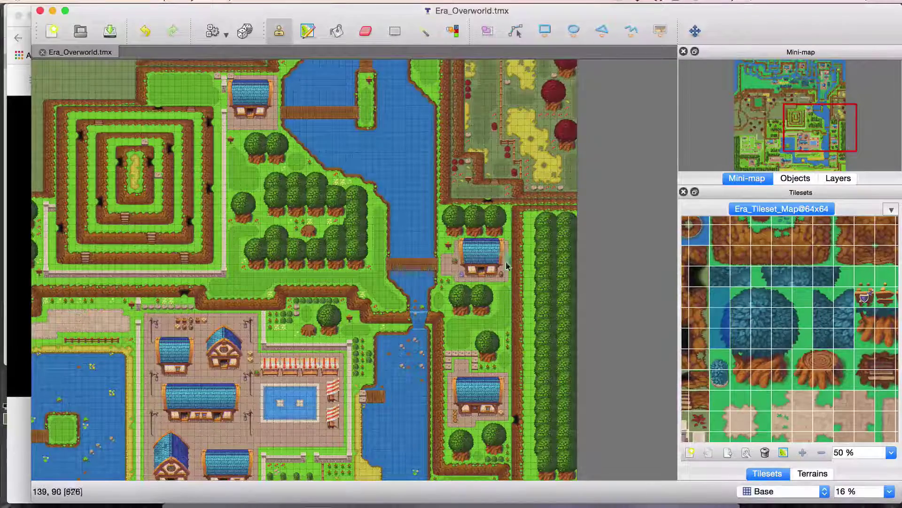
pyautogui.moveTo(797, 127); pyautogui.dragTo(772, 127)
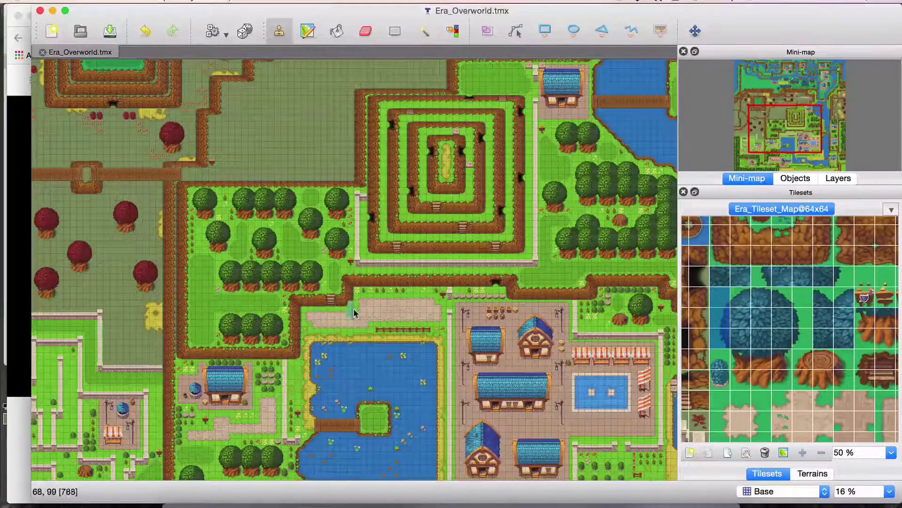
# Step: Examine the southern lake, its small islands, the walled town beside it, and the houses and forest along the southeast edge
pyautogui.scroll(-5, 461, 311)
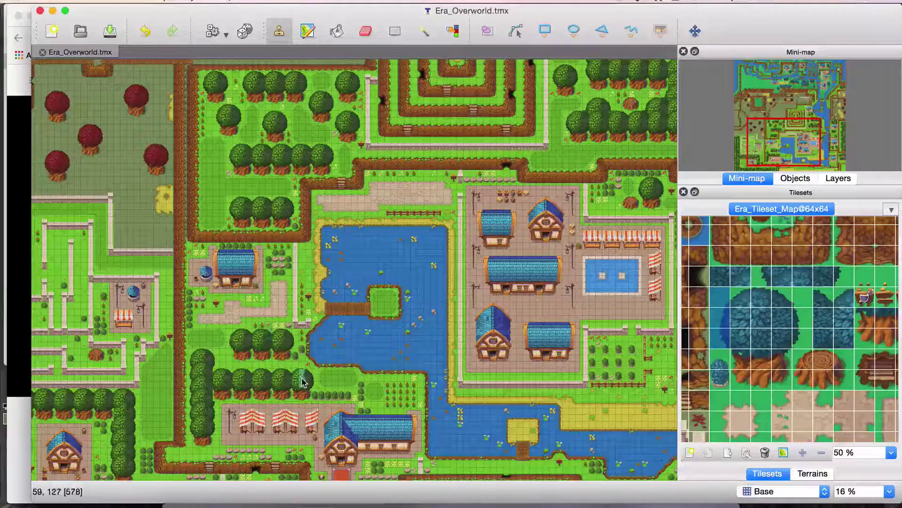
pyautogui.scroll(-2, 291, 371)
pyautogui.hscroll(-1, 292, 372)
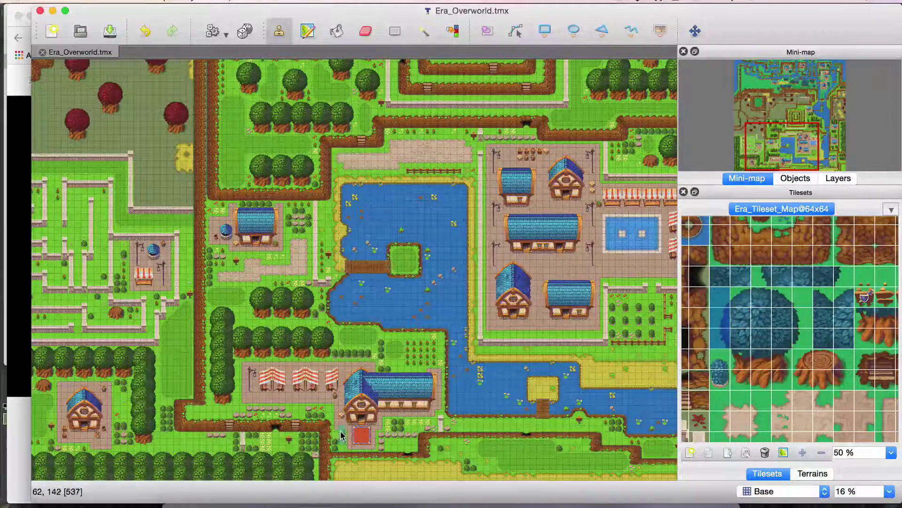
pyautogui.scroll(-1, 555, 262)
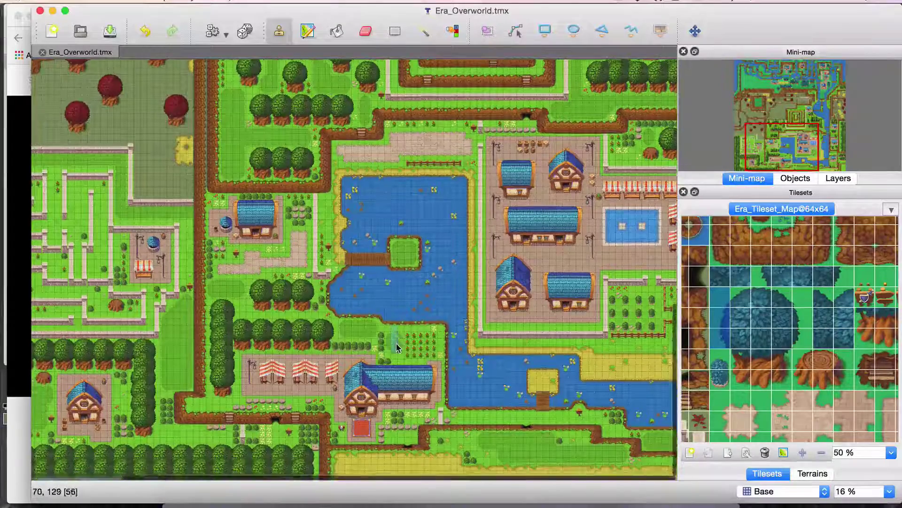
pyautogui.moveTo(759, 162); pyautogui.dragTo(795, 156)
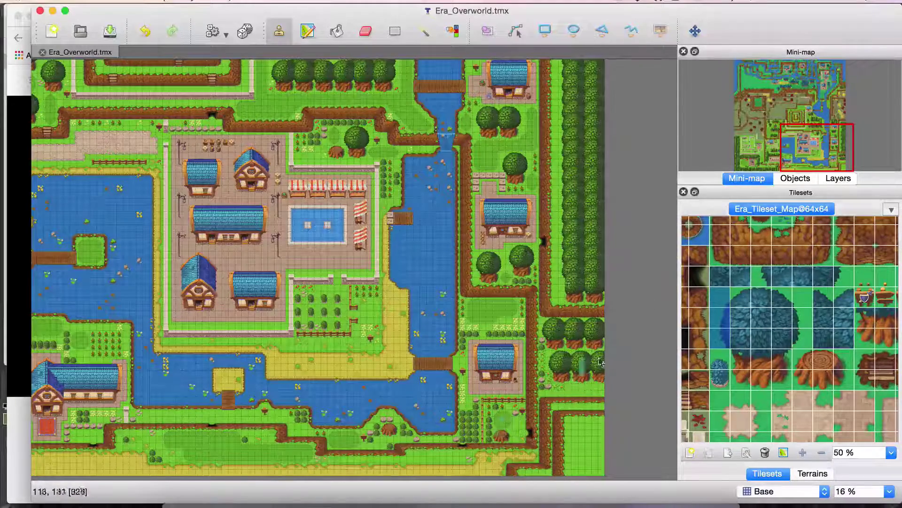
pyautogui.moveTo(799, 149); pyautogui.dragTo(779, 145)
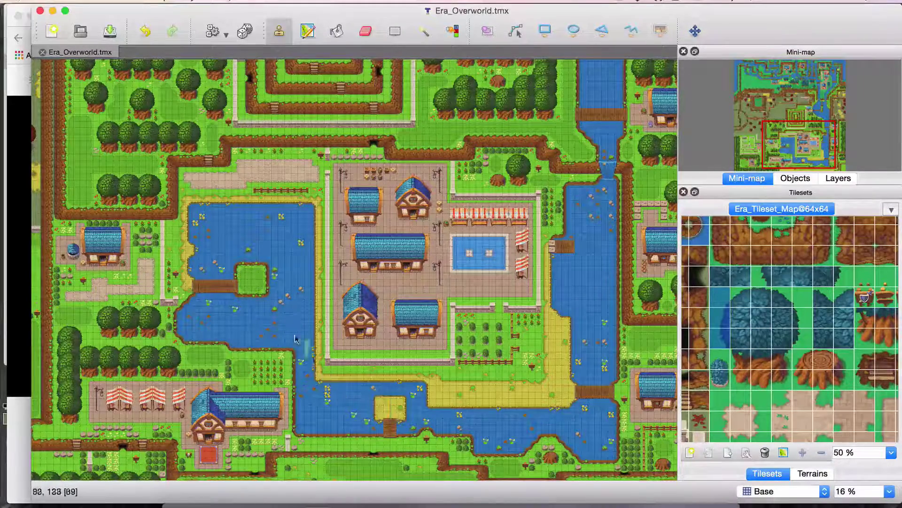
# Step: Compare the northern river strip with the southern lake area, and follow the southern edge west to the walled maze
pyautogui.scroll(15, 301, 194)
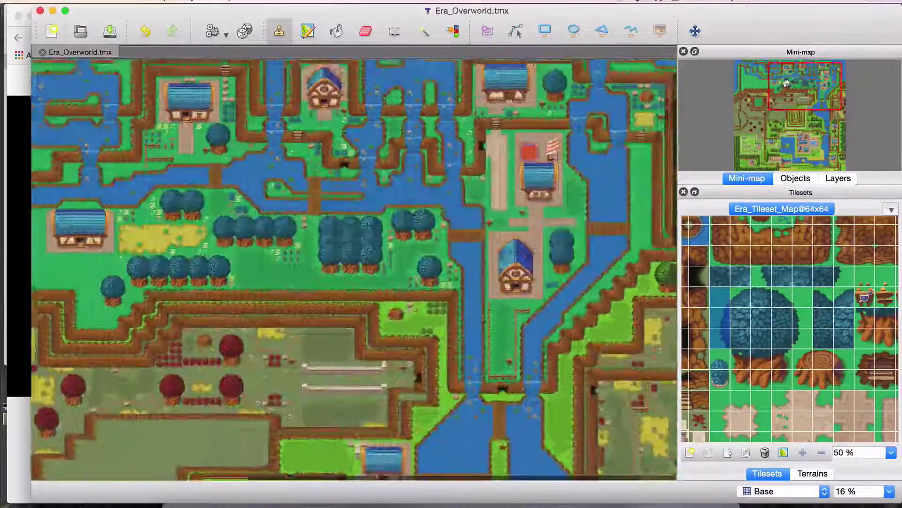
pyautogui.hscroll(-8, 301, 193)
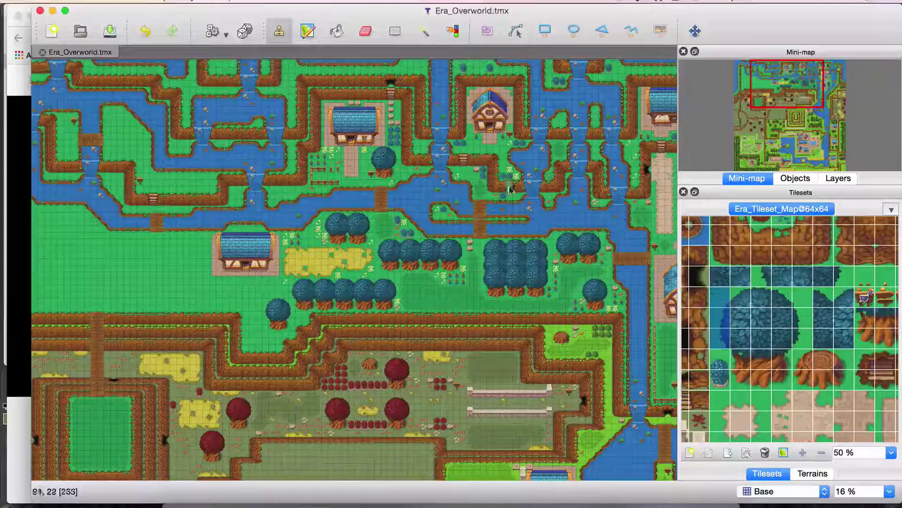
pyautogui.moveTo(780, 96); pyautogui.dragTo(796, 167)
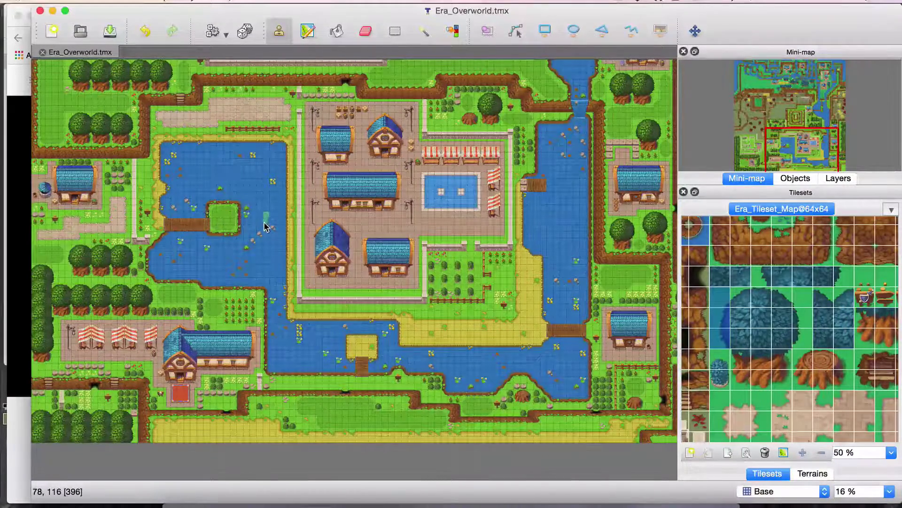
pyautogui.hscroll(-5, 265, 227)
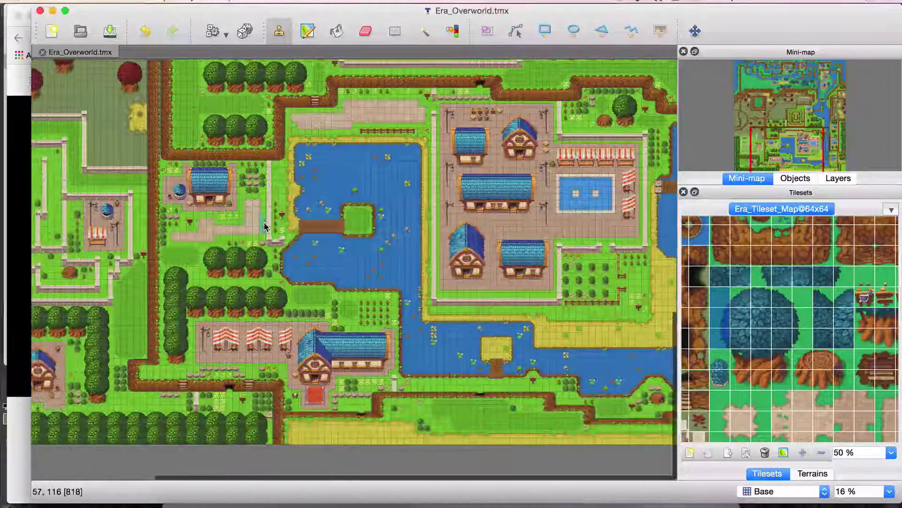
pyautogui.hscroll(-7, 264, 226)
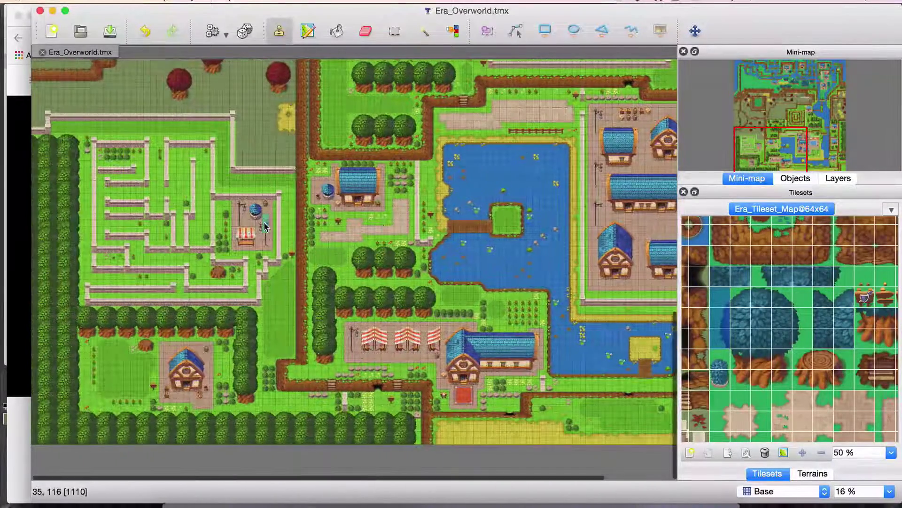
# Step: Examine the western brown highland with its square tiered plateau and red trees, and the cliffs separating it from the northern grassland
pyautogui.scroll(12, 151, 256)
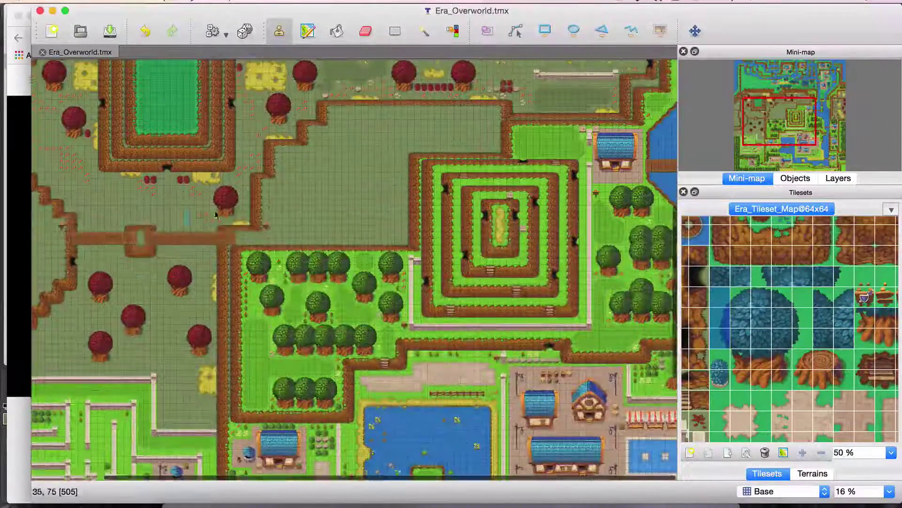
pyautogui.scroll(5, 216, 214)
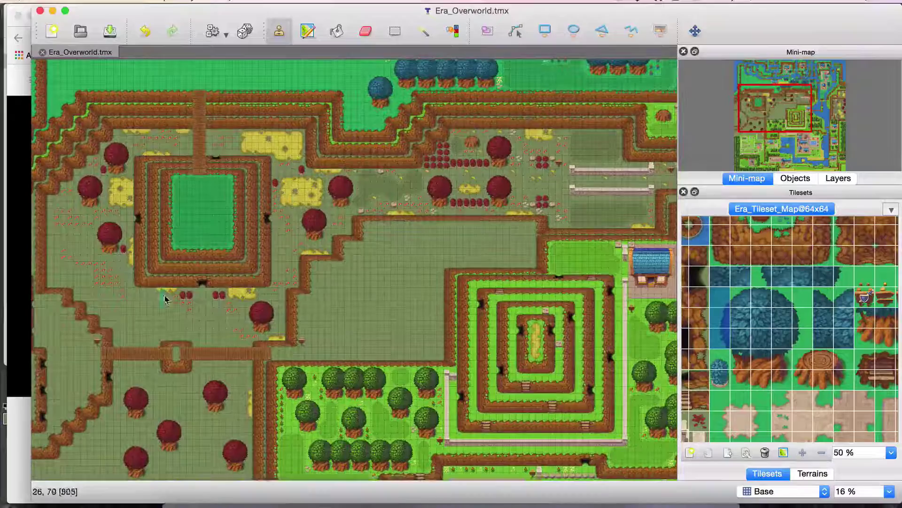
pyautogui.scroll(3, 345, 259)
pyautogui.hscroll(-2, 345, 259)
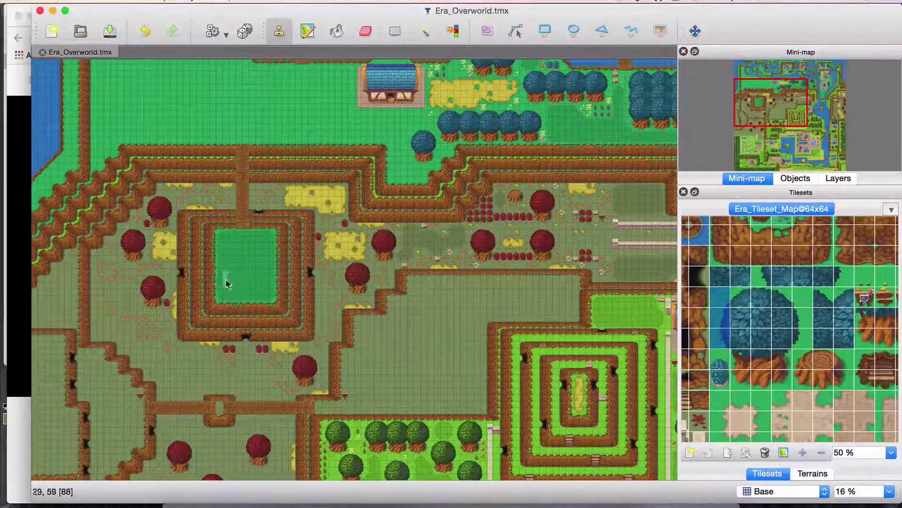
pyautogui.scroll(5, 358, 249)
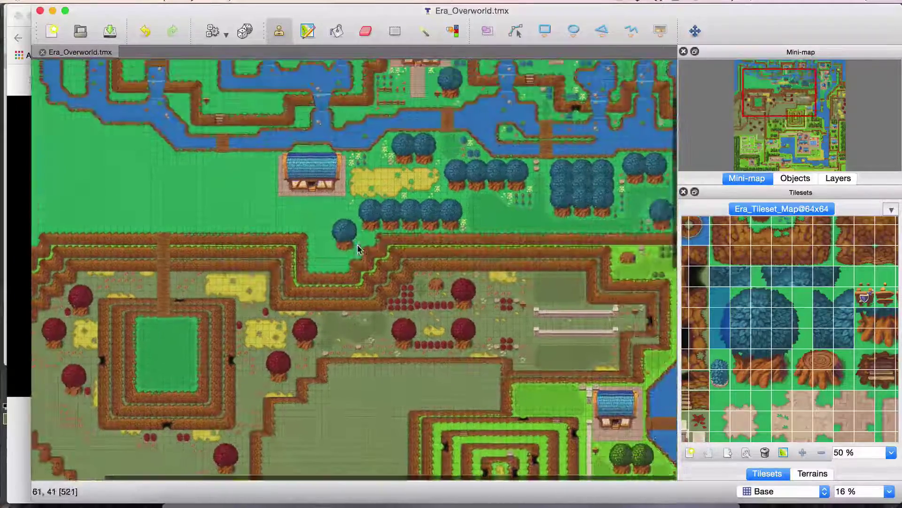
pyautogui.scroll(2, 358, 248)
pyautogui.hscroll(3, 358, 248)
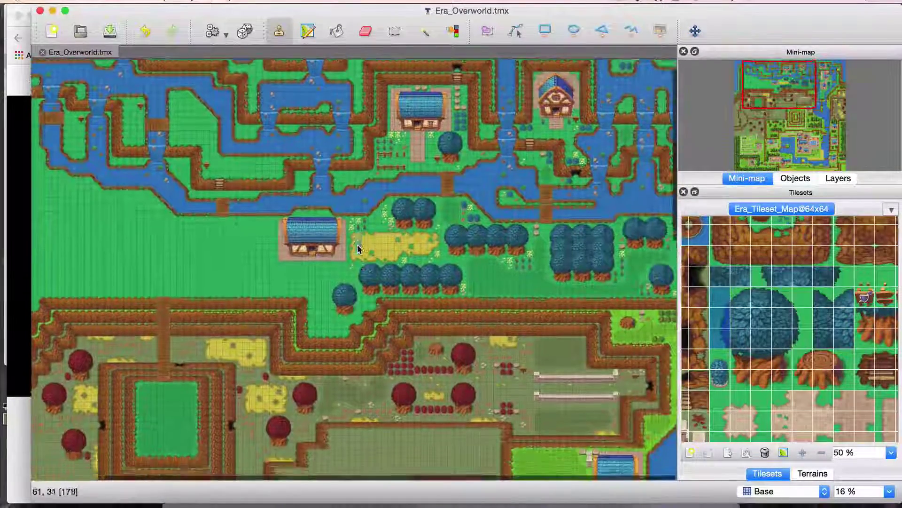
pyautogui.scroll(-2, 358, 248)
pyautogui.moveTo(765, 105)
pyautogui.mouseDown()
pyautogui.moveTo(744, 131)
pyautogui.moveTo(768, 113)
pyautogui.mouseUp()
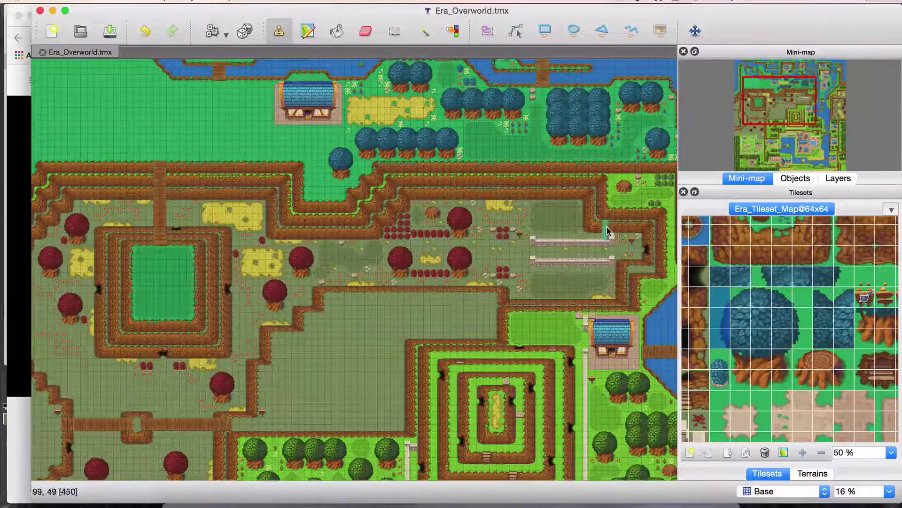
# Step: Inspect the eastern lake with its bridges and waterfalls, and take a closer look at the fenced red-tree area along the eastern edge
pyautogui.moveTo(780, 107); pyautogui.dragTo(822, 114)
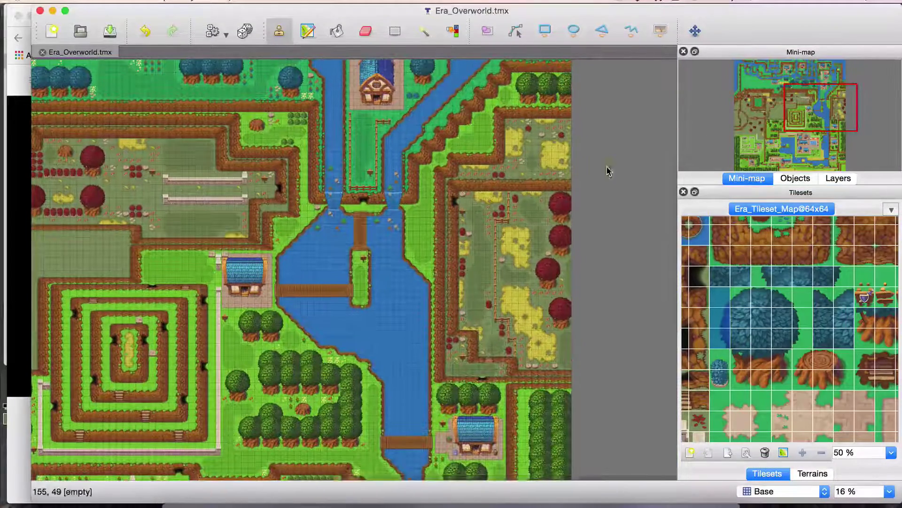
pyautogui.scroll(-2, 517, 235)
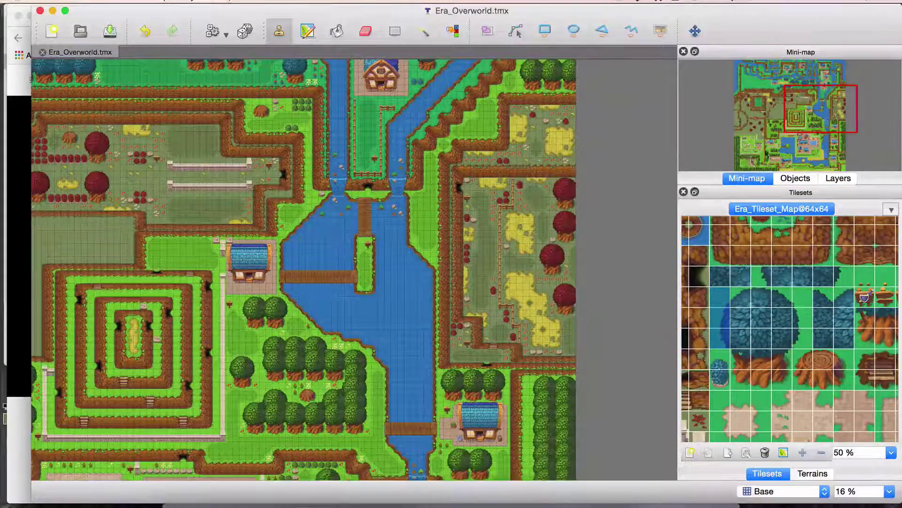
pyautogui.scroll(5, 829, 121)
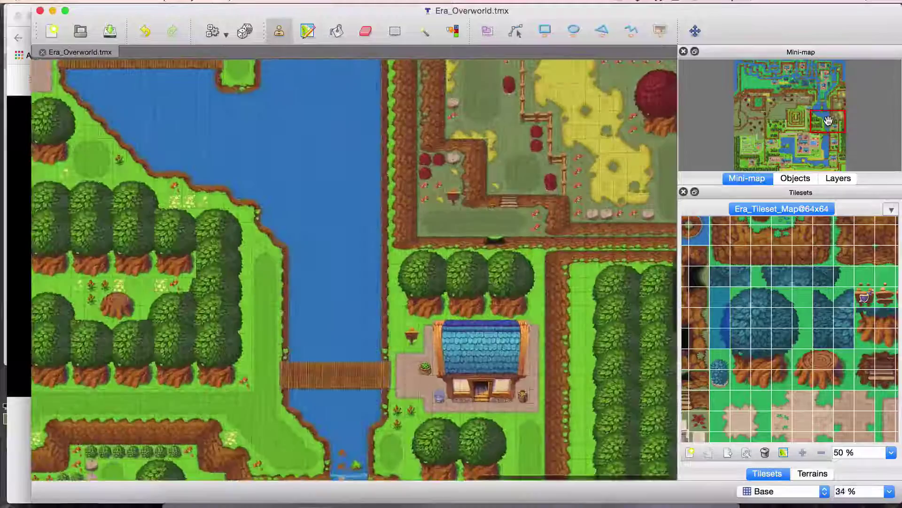
pyautogui.moveTo(828, 121); pyautogui.dragTo(838, 113)
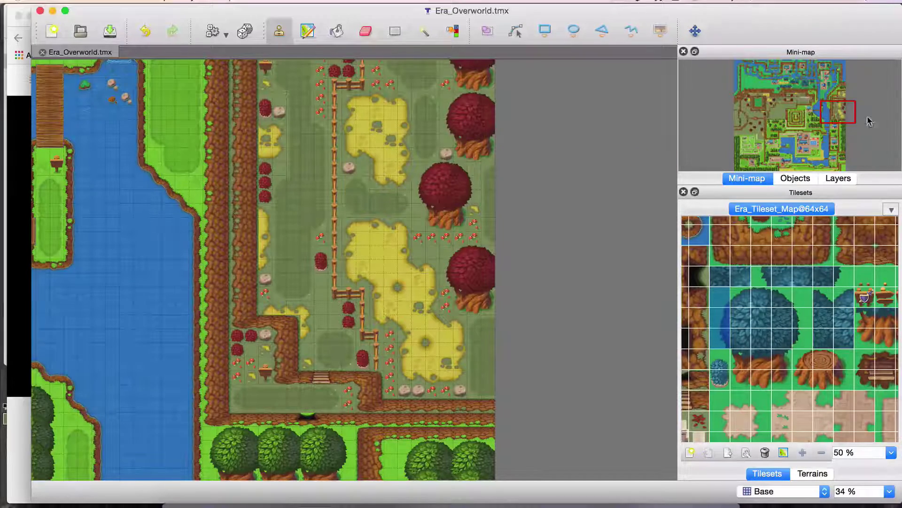
pyautogui.moveTo(840, 108); pyautogui.dragTo(839, 109)
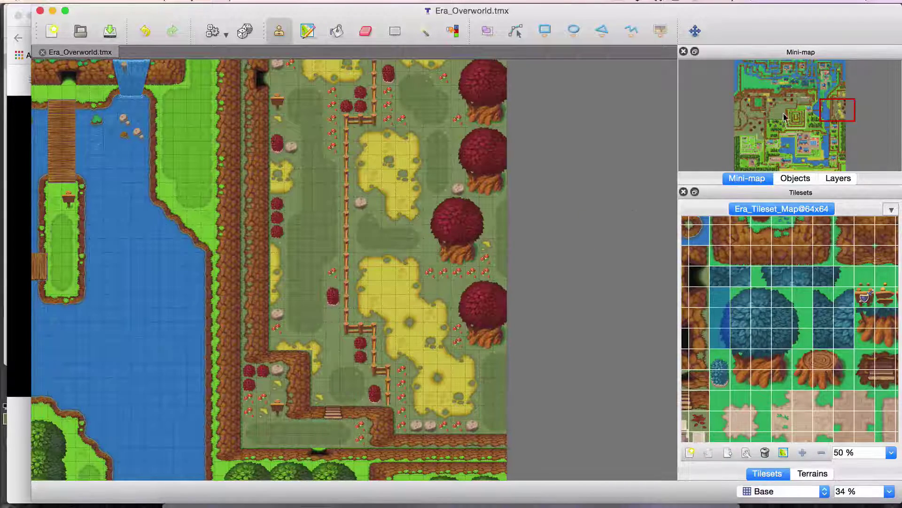
pyautogui.moveTo(834, 100)
pyautogui.mouseDown()
pyautogui.moveTo(835, 91)
pyautogui.moveTo(837, 99)
pyautogui.moveTo(826, 99)
pyautogui.mouseUp()
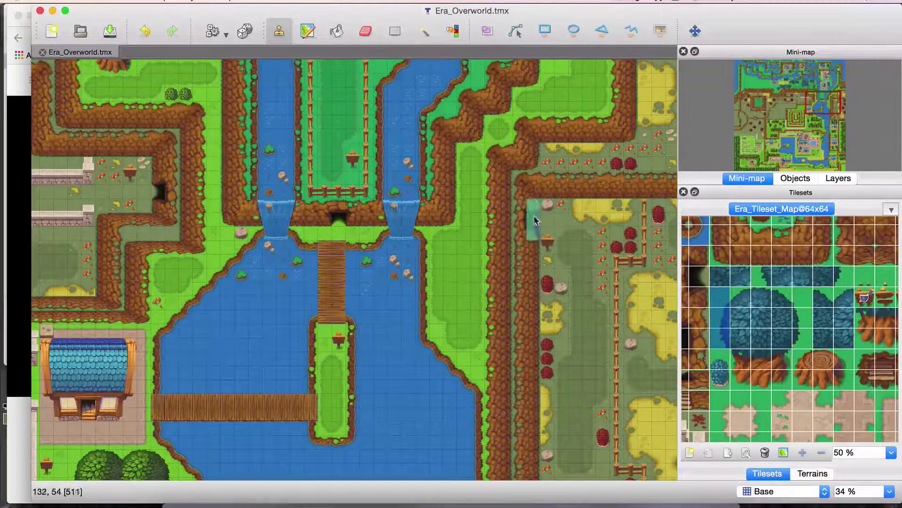
# Step: Inspect the cave entrance, parallel stone walls and red trees in the brown area west of the lake
pyautogui.hscroll(-10, 120, 197)
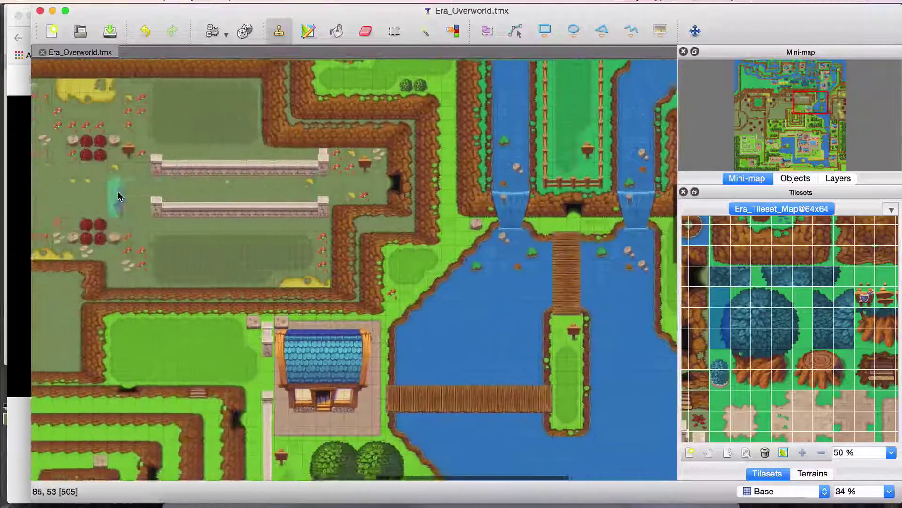
pyautogui.hscroll(10, 120, 197)
pyautogui.hscroll(-12, 120, 197)
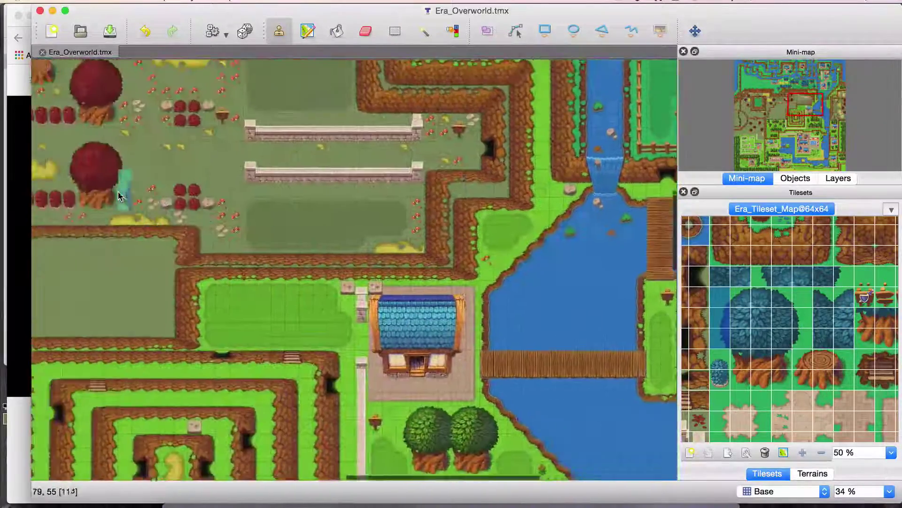
pyautogui.hscroll(-5, 119, 196)
pyautogui.scroll(3, 120, 196)
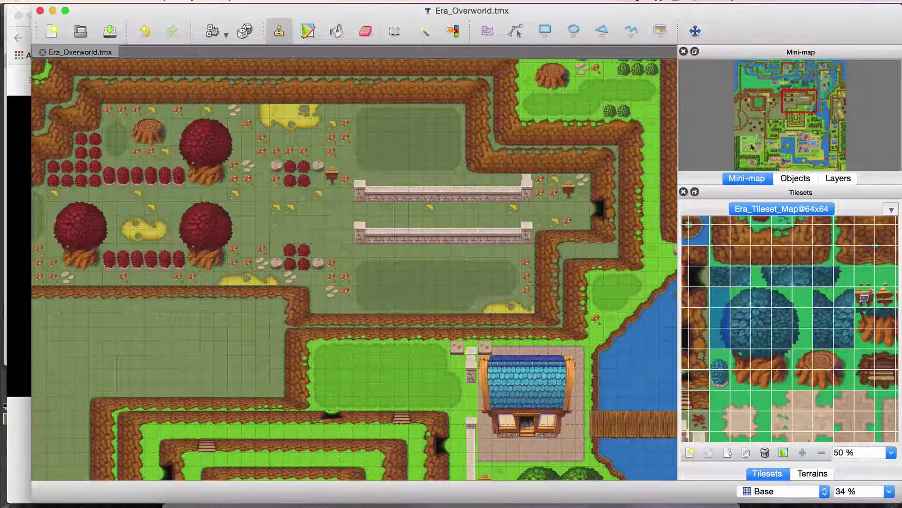
# Step: Zoom out until the whole overworld map is visible in the map view
pyautogui.moveTo(803, 102)
pyautogui.mouseDown()
pyautogui.moveTo(753, 112)
pyautogui.moveTo(769, 97)
pyautogui.moveTo(795, 102)
pyautogui.mouseUp()
pyautogui.scroll(-10, 796, 102)
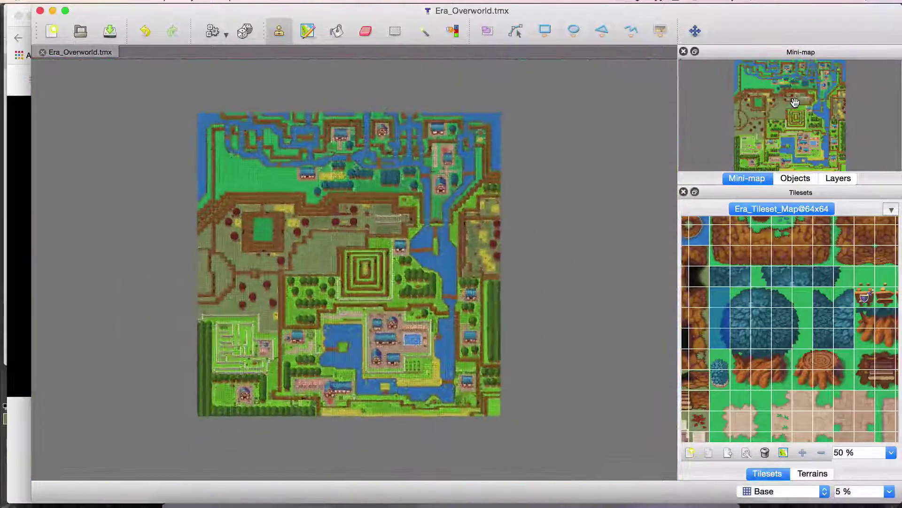
pyautogui.scroll(2, 795, 103)
pyautogui.scroll(-1, 795, 104)
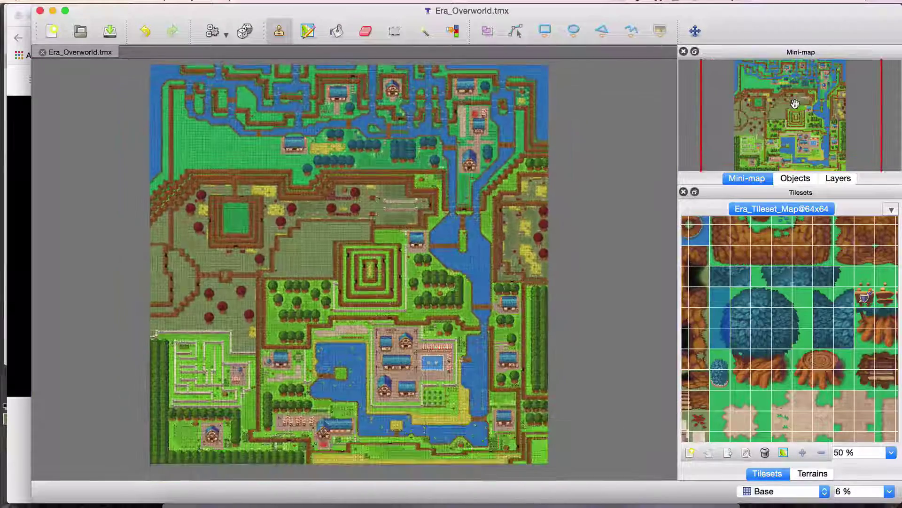